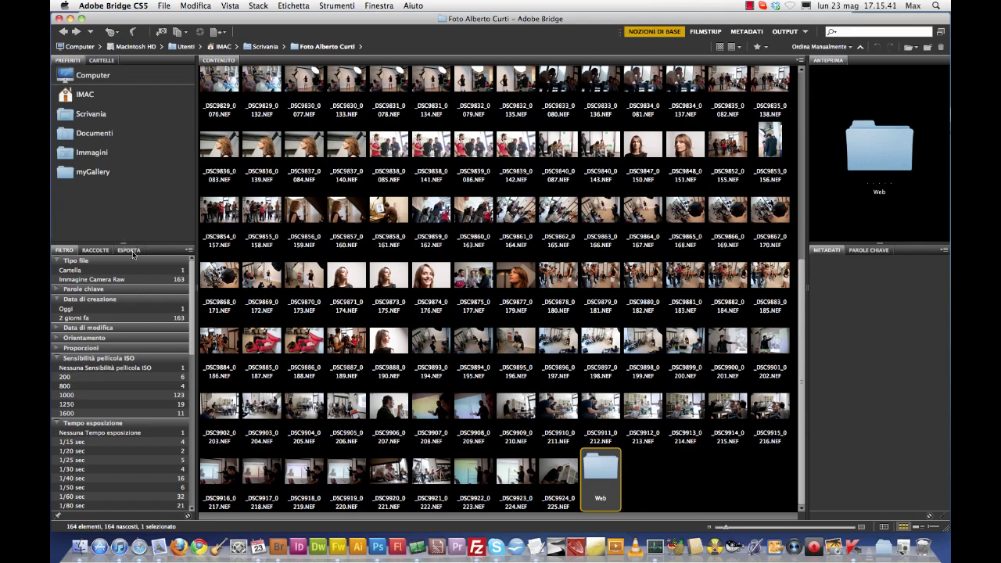
Step: Show the export presets and select all 163 NEF photos, from last to first
click(130, 250)
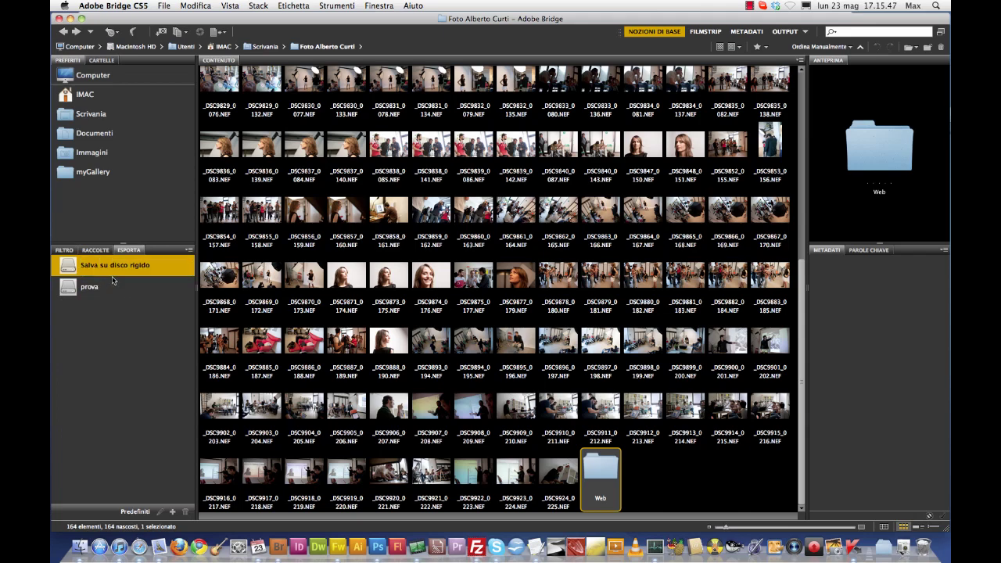
click(562, 482)
scroll(594, 258, up, 5)
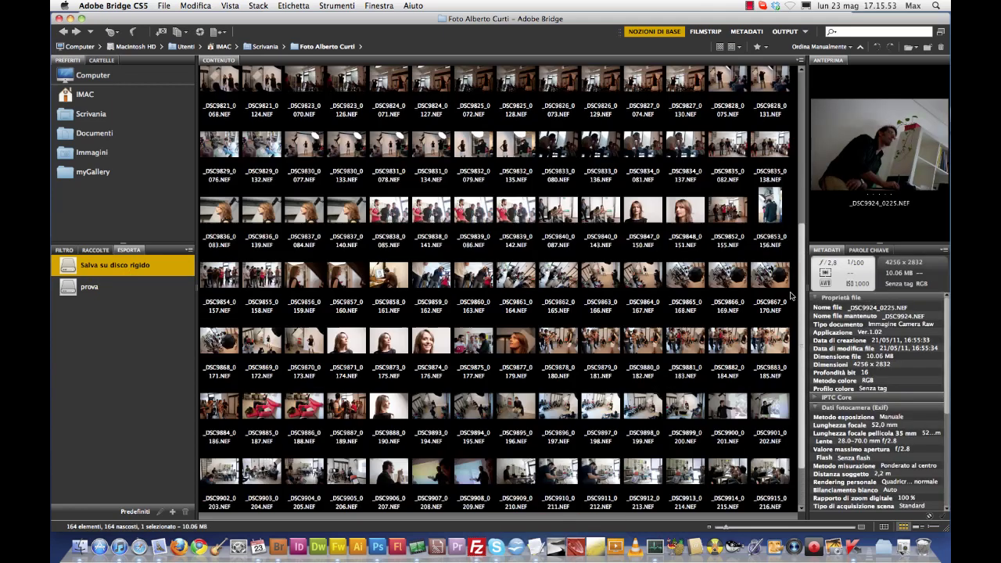
shift+click(211, 91)
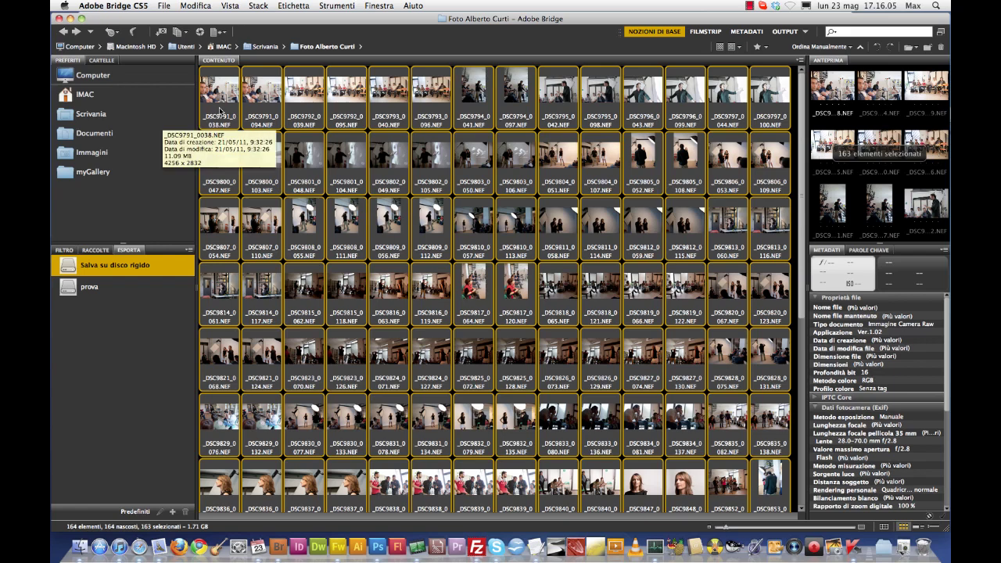
Step: Pick _DSC9800_0103 plus eight more photos individually, then select only _DSC9791_0038
click(263, 161)
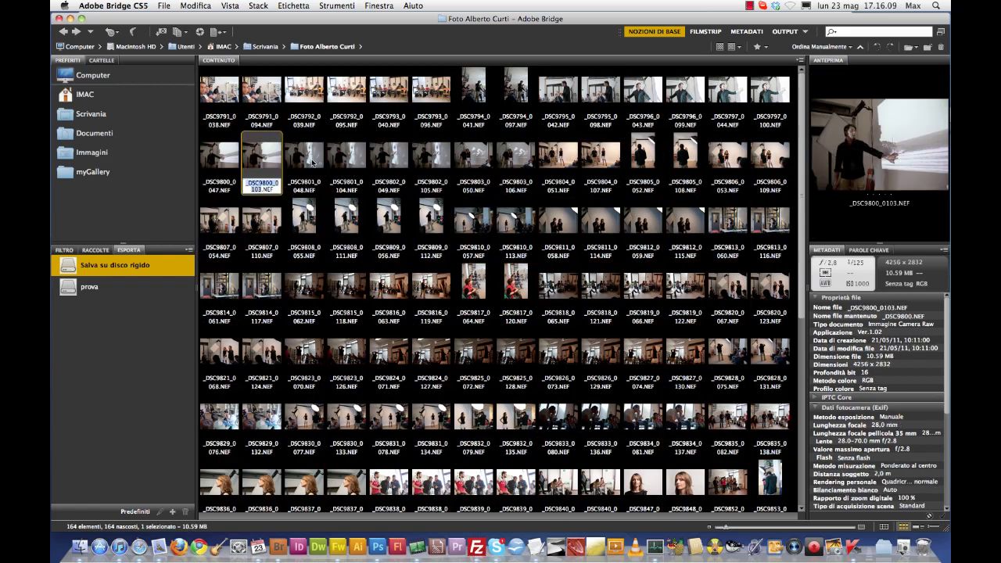
shift+click(308, 161)
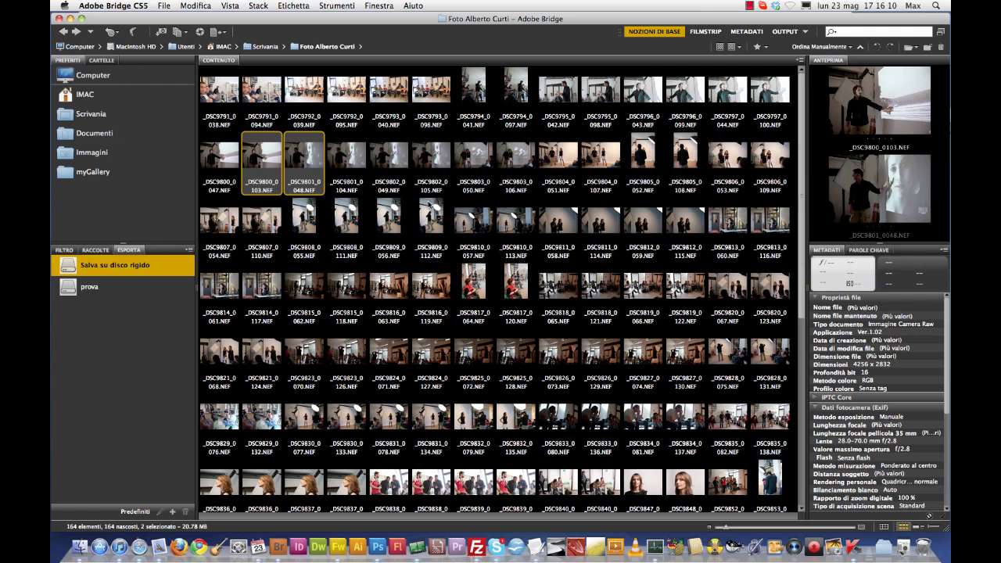
super+click(433, 225)
super+click(346, 290)
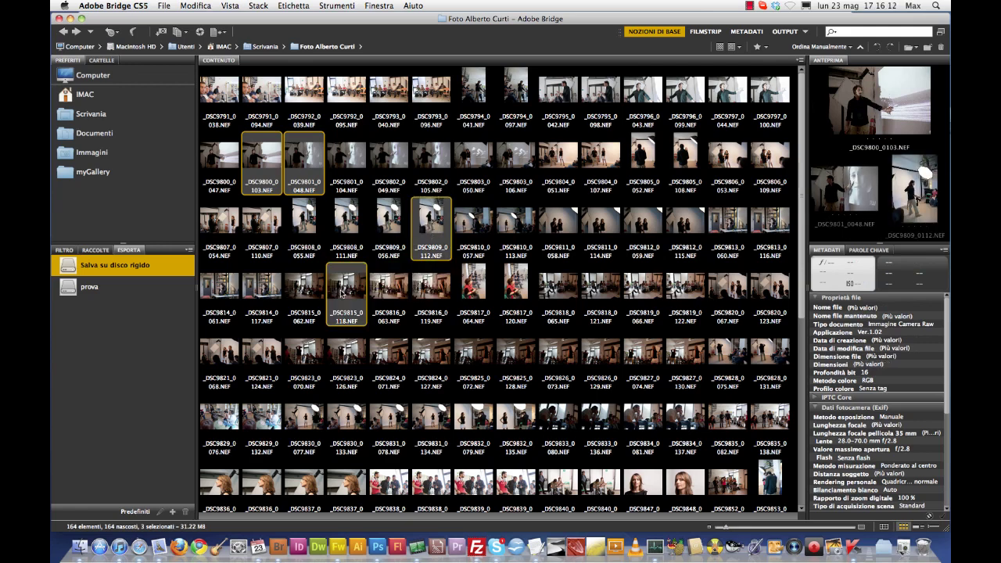
super+click(308, 366)
super+click(557, 355)
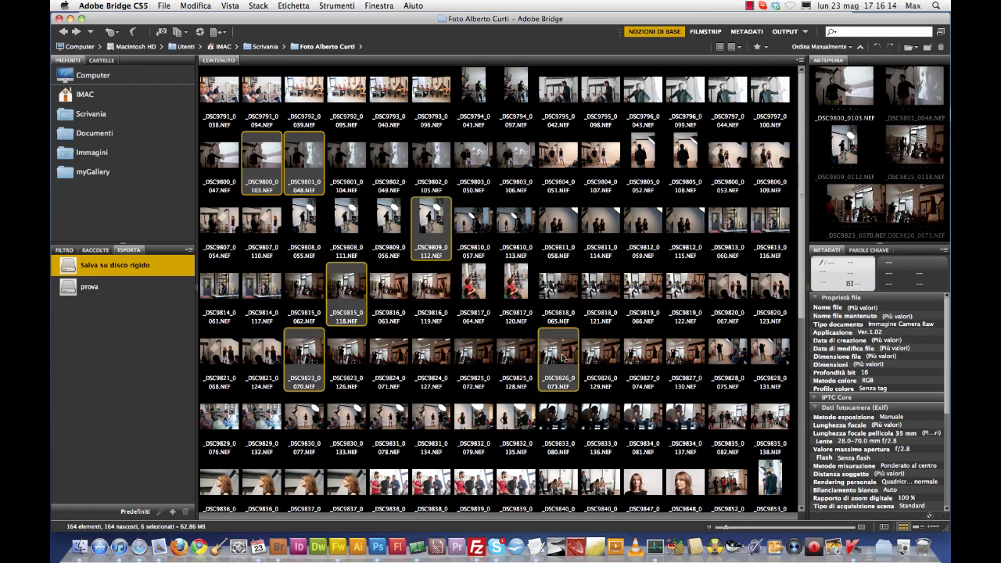
super+click(551, 421)
super+click(471, 418)
super+click(389, 483)
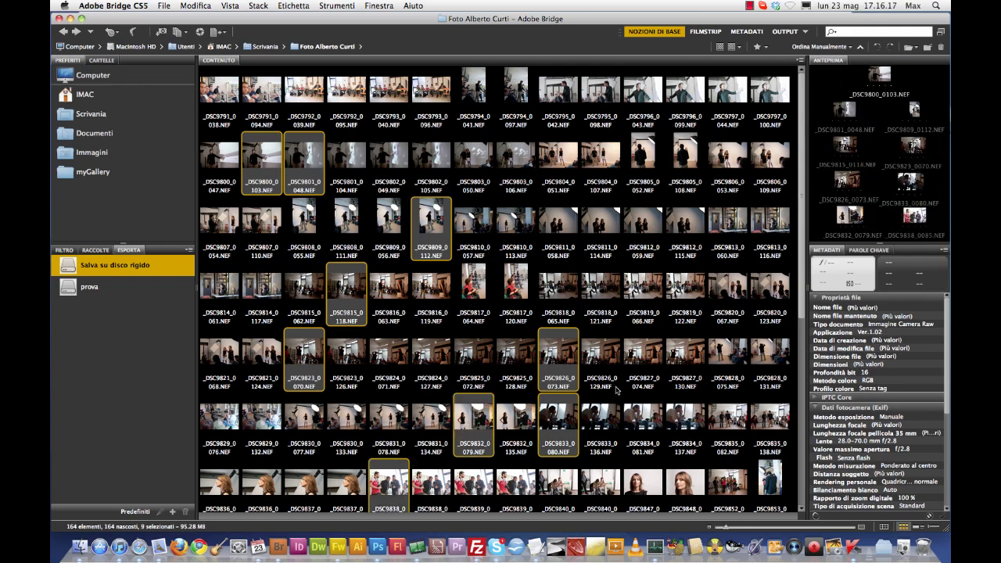
click(220, 92)
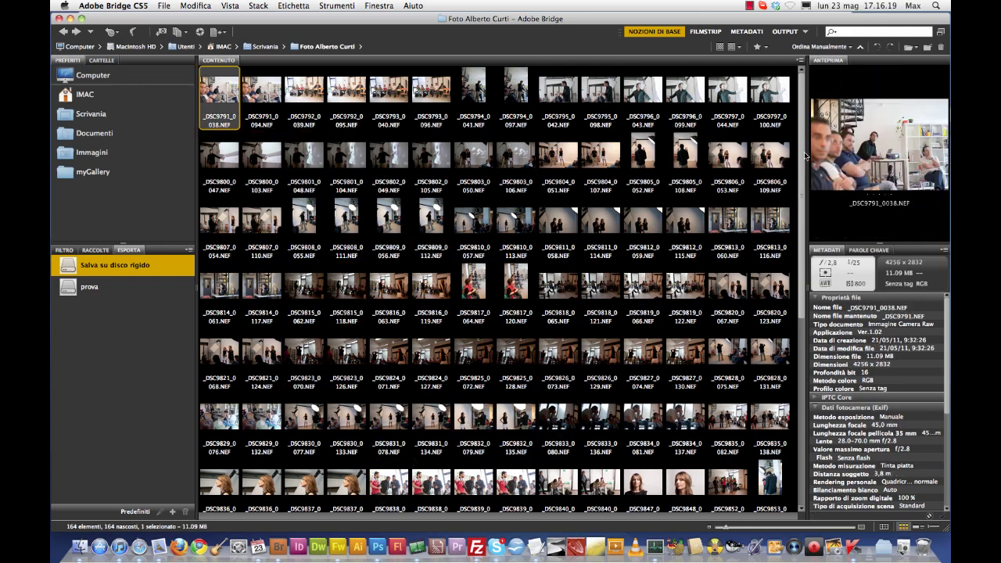
drag(801, 136, 795, 408)
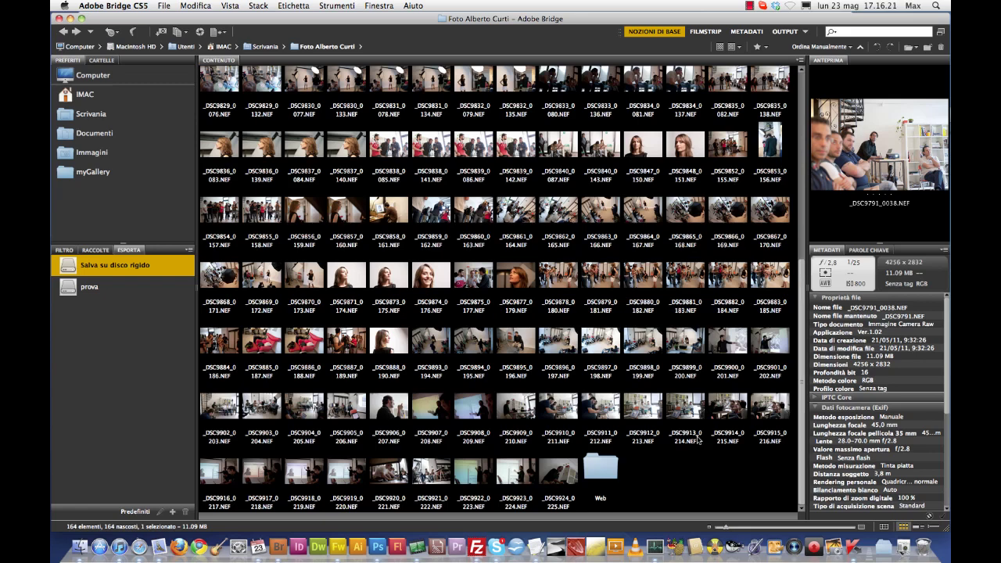
Step: Reselect all 163 photos, drop them on the Salva su disco rigido preset, and open its export settings
shift+click(558, 468)
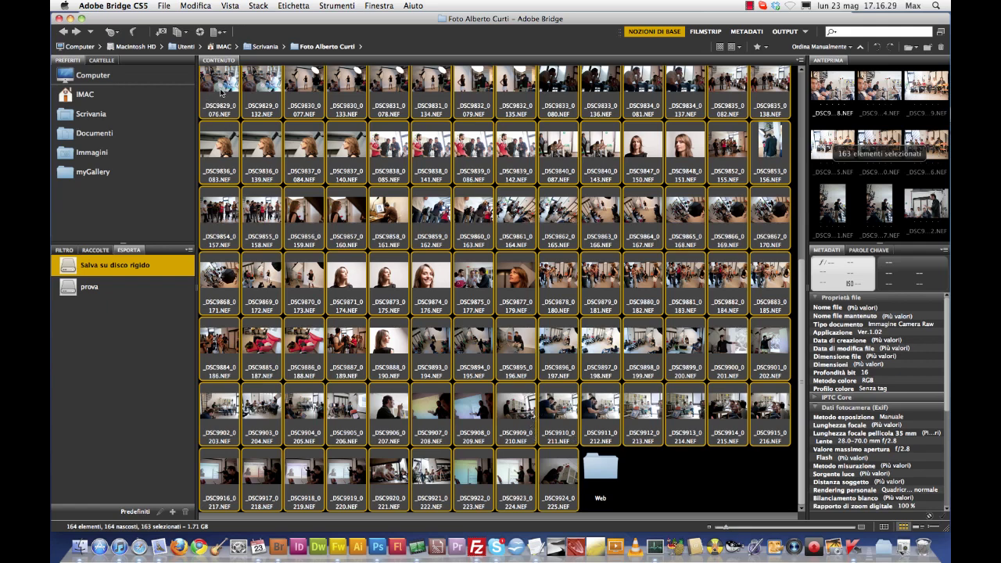
drag(220, 92, 90, 271)
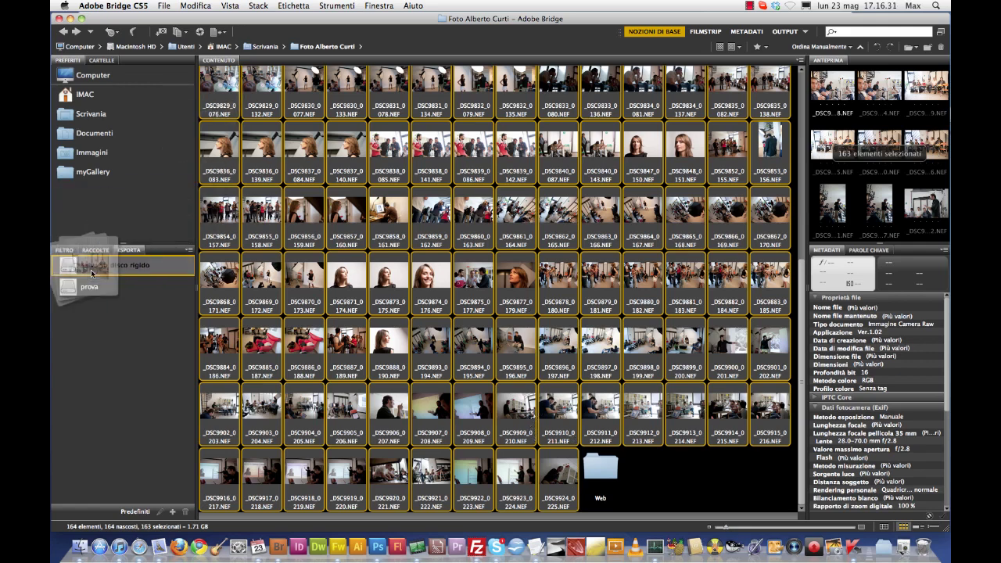
drag(98, 272, 126, 269)
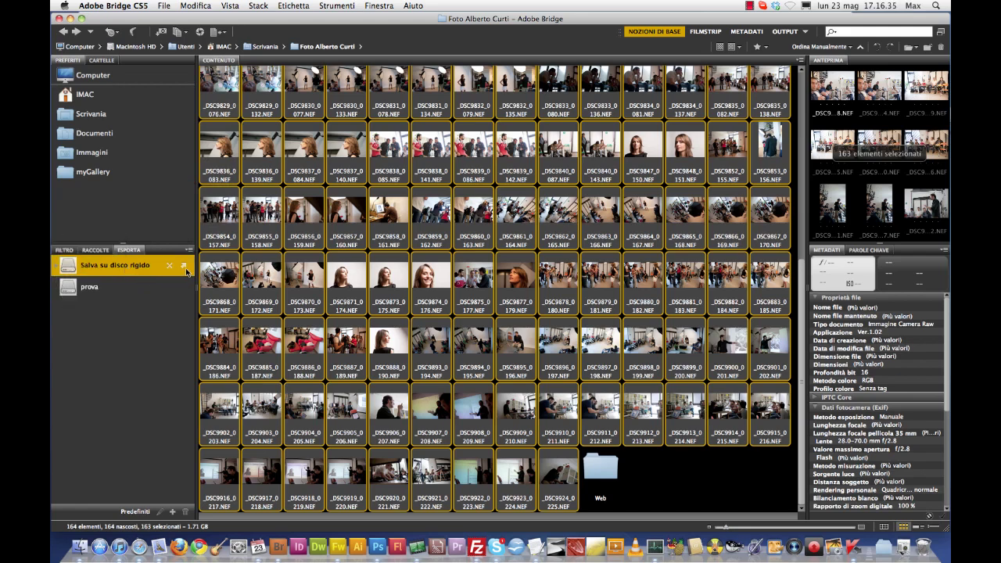
click(185, 267)
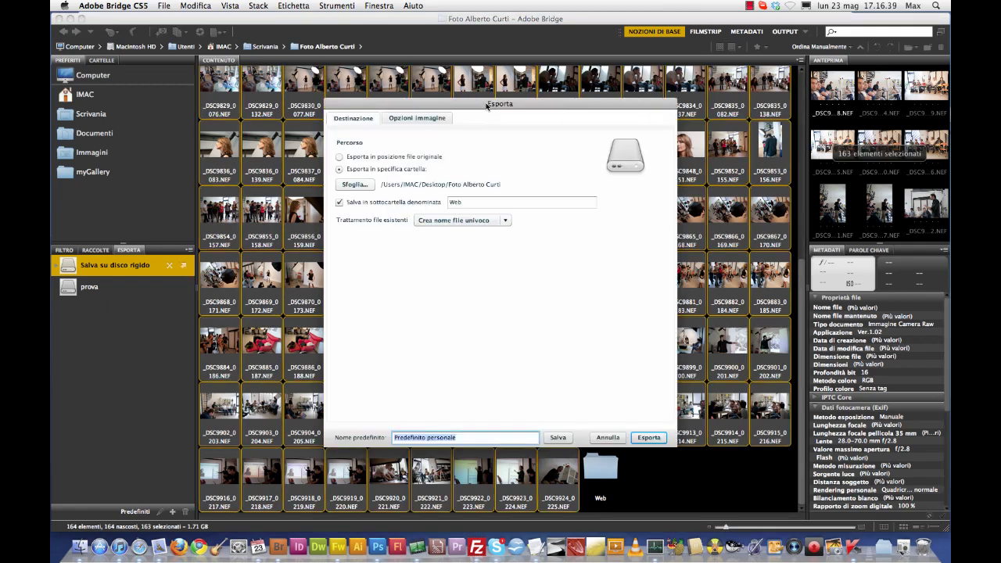
Step: Change the export destination folder to the Desktop (Scrivania), /Users/IMAC/Desktop
drag(487, 104, 468, 109)
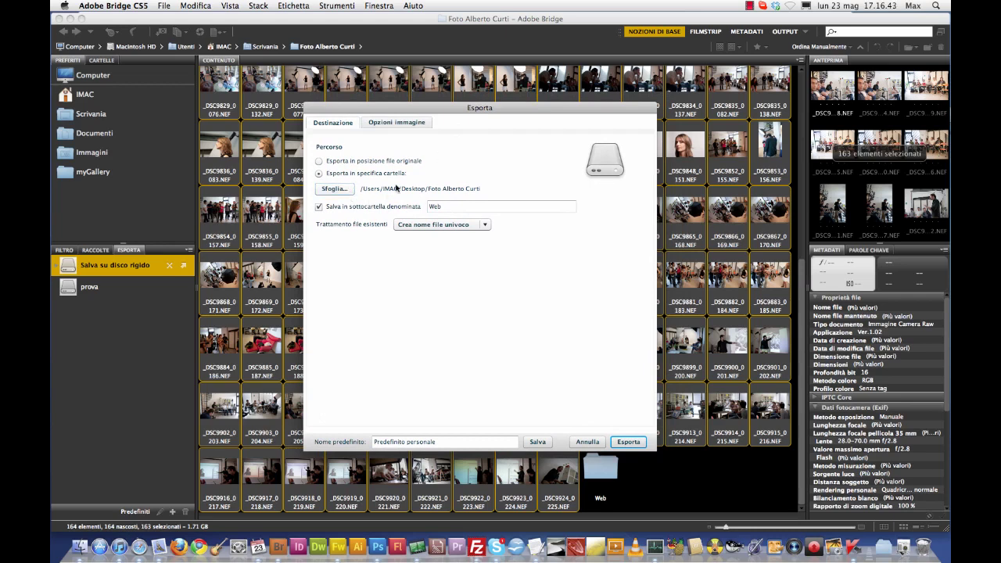
click(334, 189)
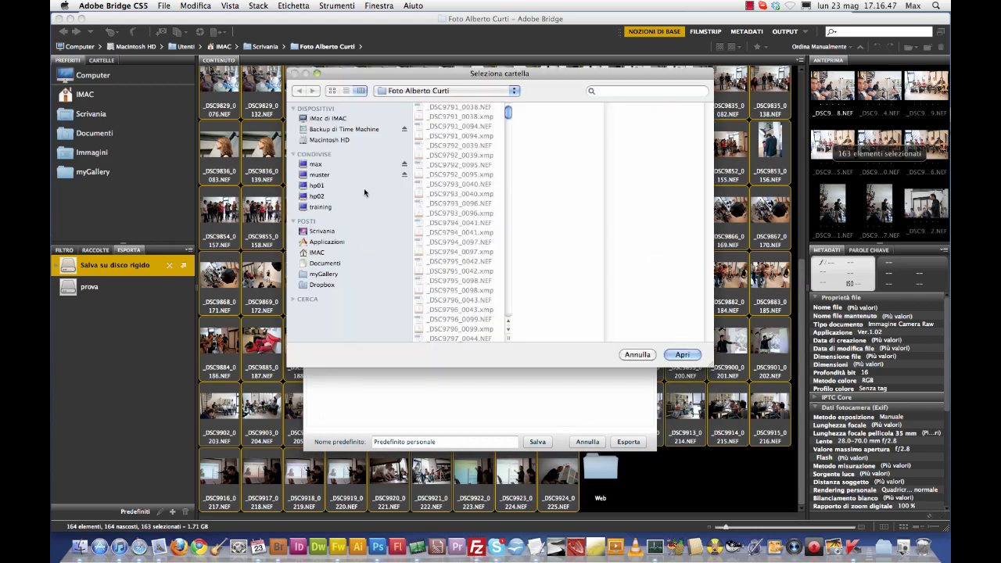
click(323, 244)
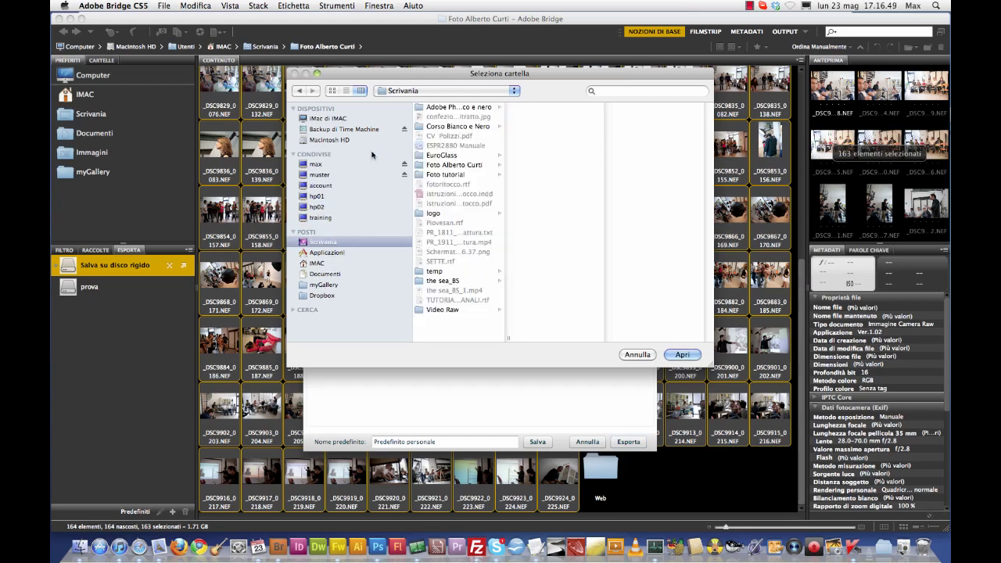
click(682, 354)
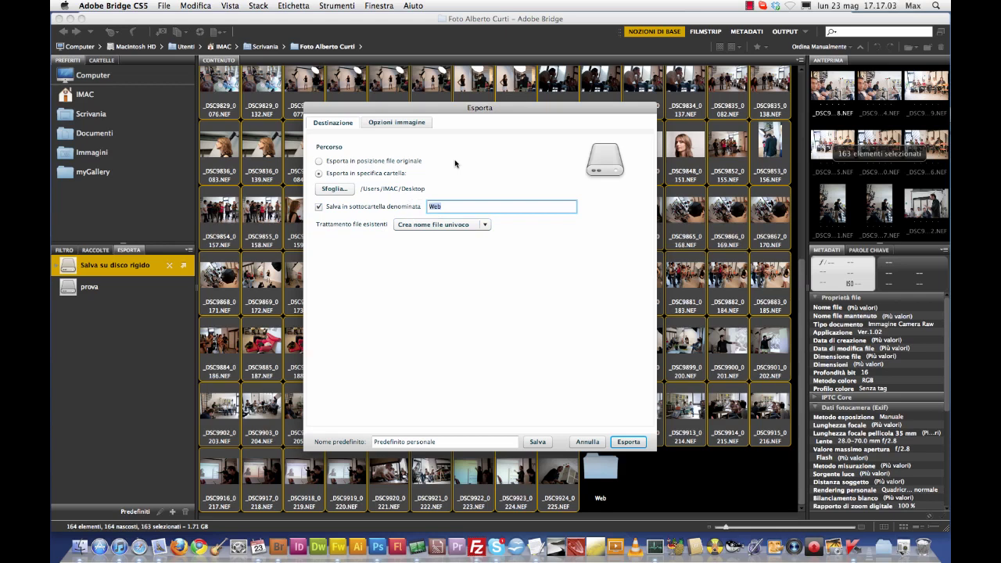
Step: Rename the export subfolder to Ridimensionate and keep Crea nome file univoco for existing files
text(Ridimensionate)
click(487, 226)
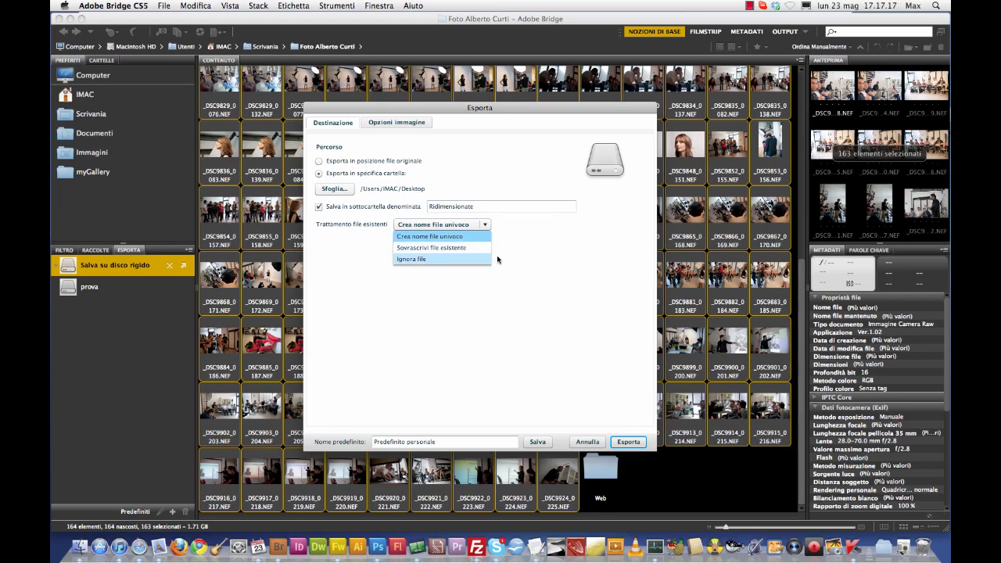
click(531, 247)
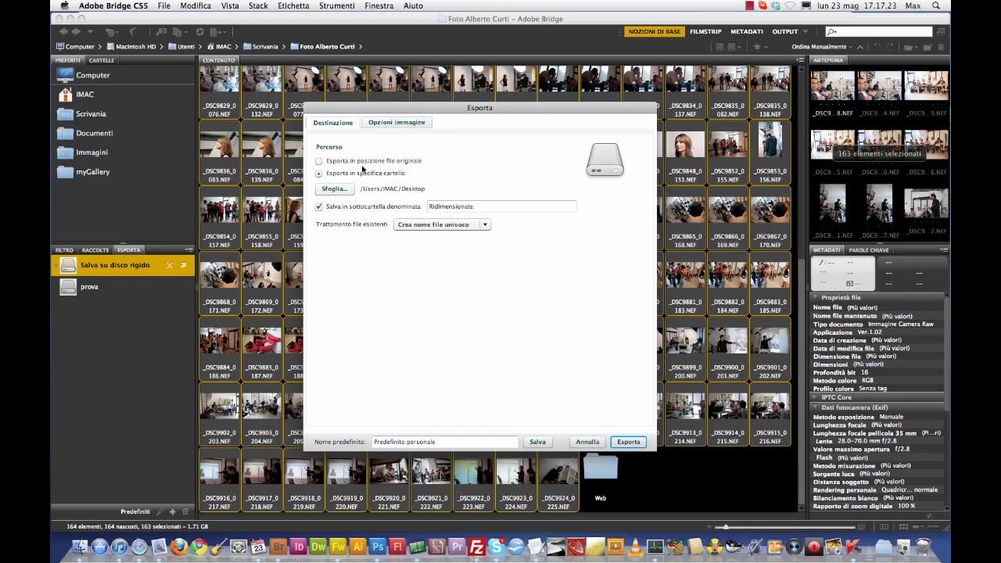
Step: Under Opzioni immagine, keep Dimensione manuale and select the 950 Vincola per adattamento value
click(408, 125)
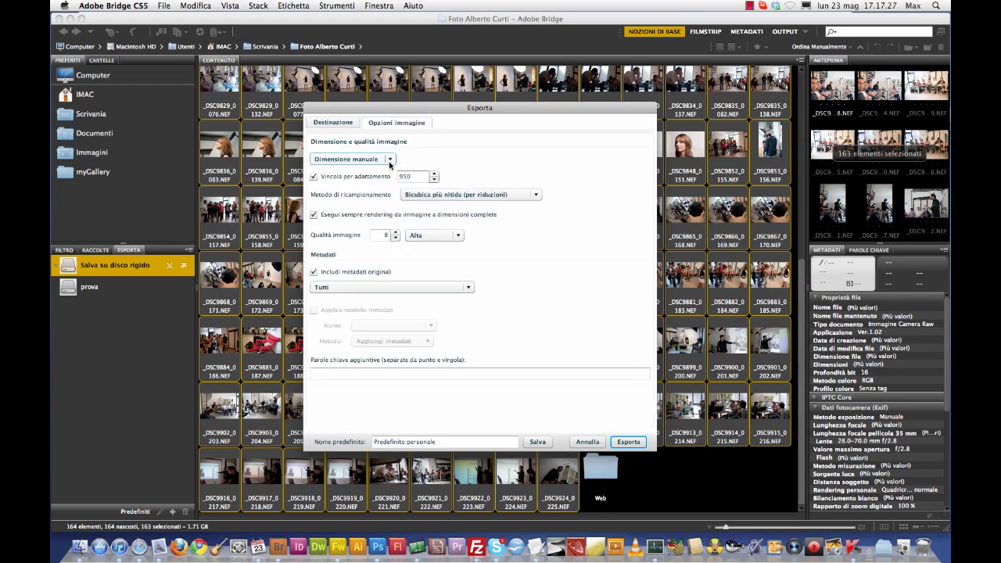
click(390, 161)
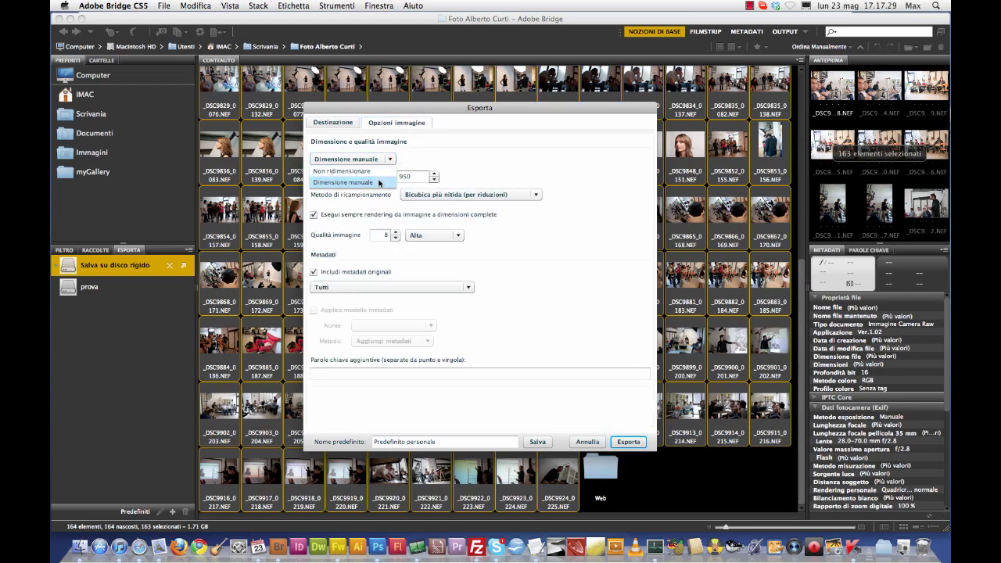
click(435, 148)
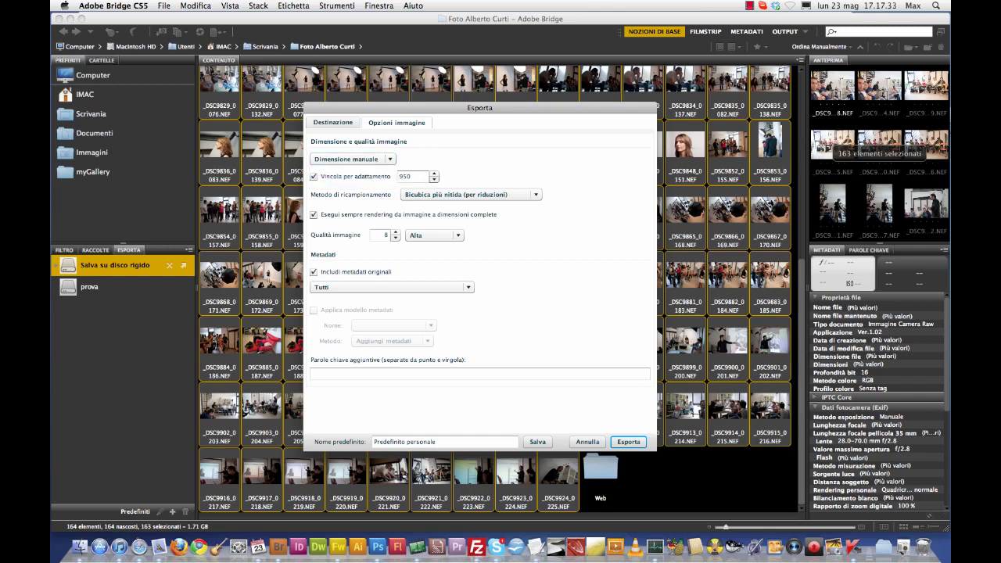
double_click(422, 178)
click(459, 236)
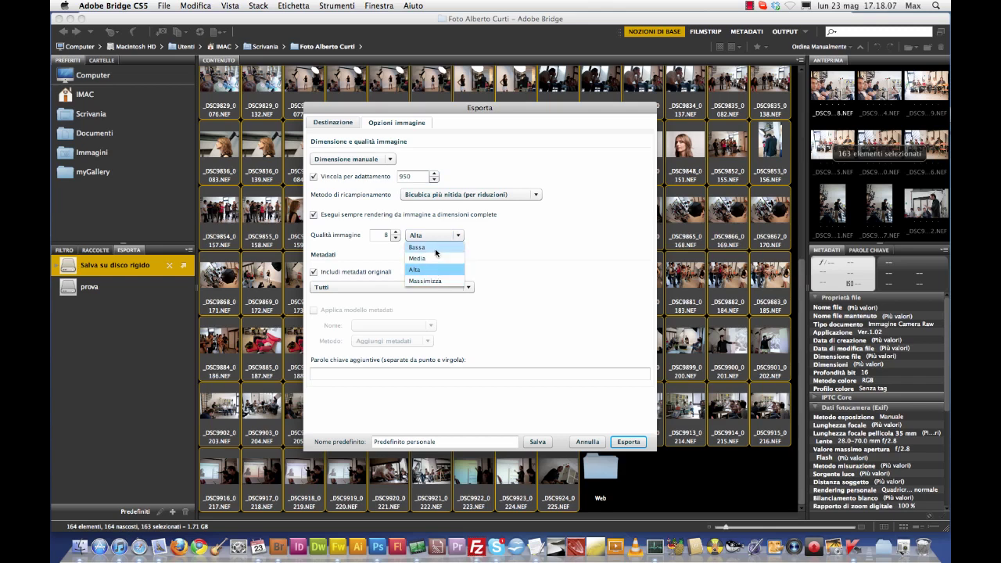
click(501, 246)
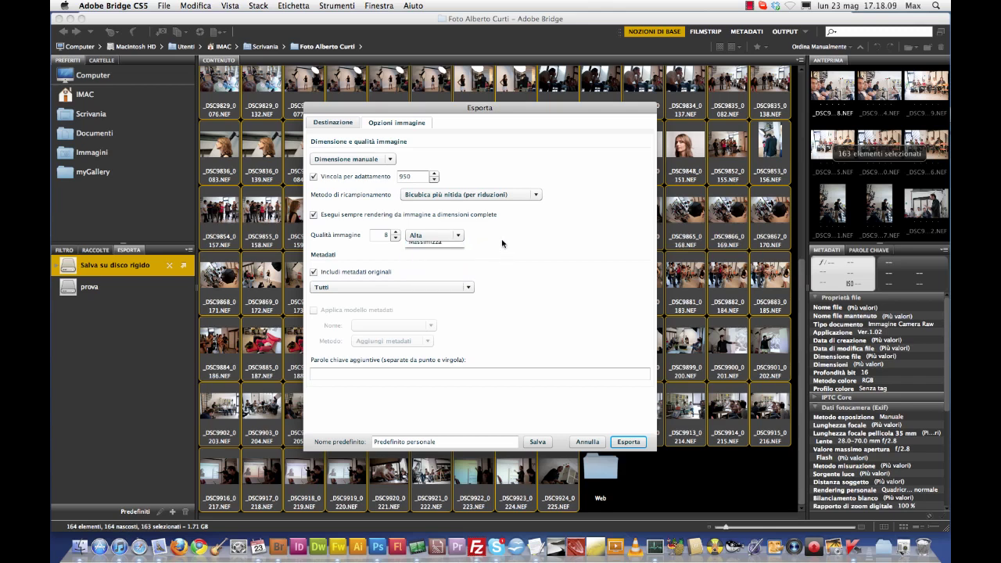
click(457, 236)
click(442, 259)
click(453, 235)
click(440, 253)
click(457, 236)
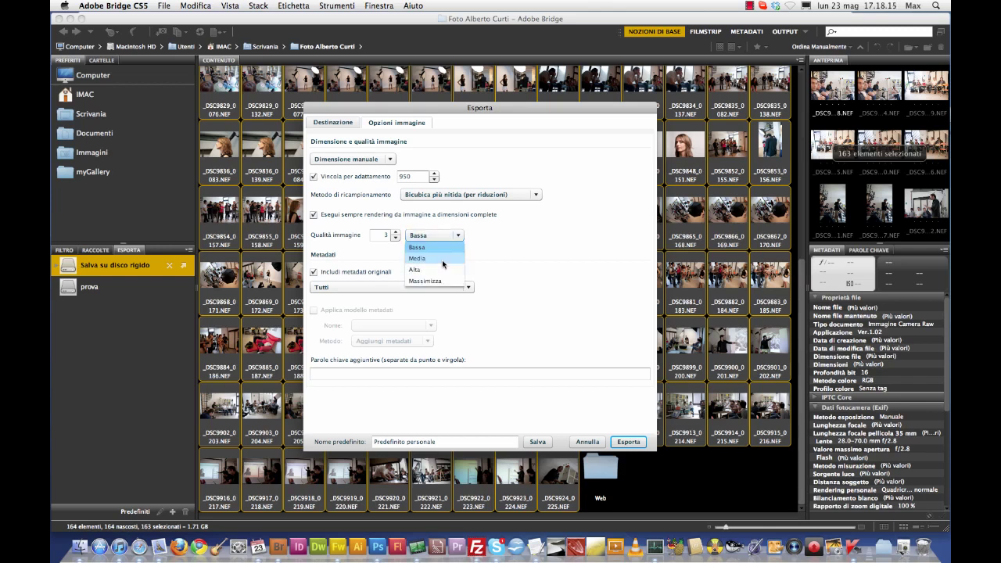
click(437, 269)
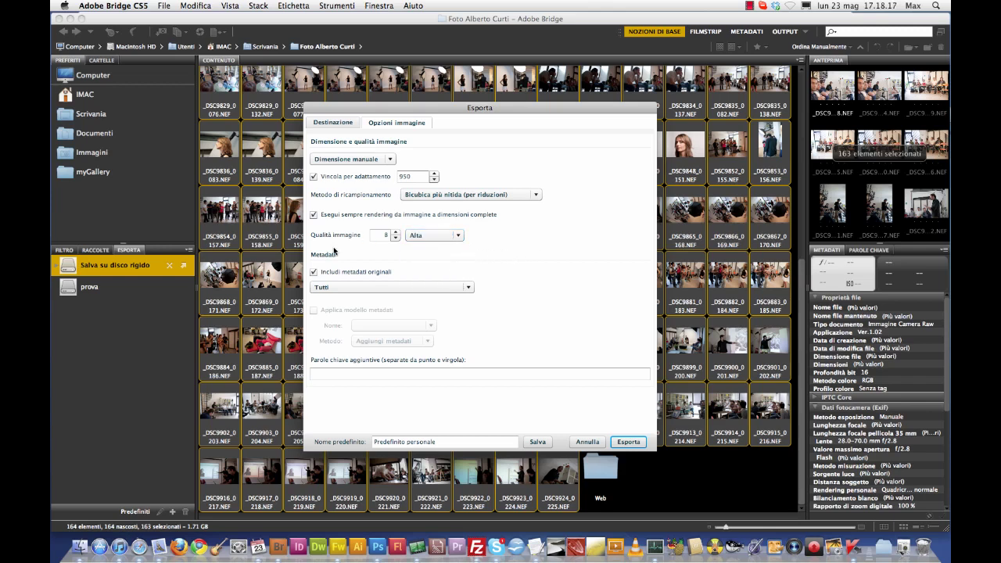